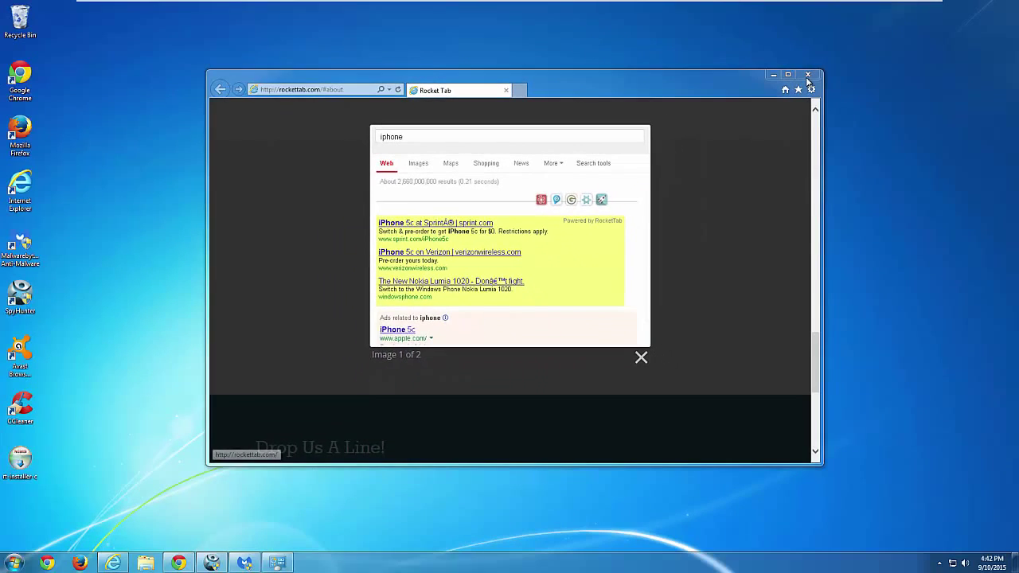
Close the RocketTab website, then bring up the RocketTab program from the tray and close it
{"action": "left_click", "coordinate": [808, 77]}
{"action": "left_click", "coordinate": [940, 563]}
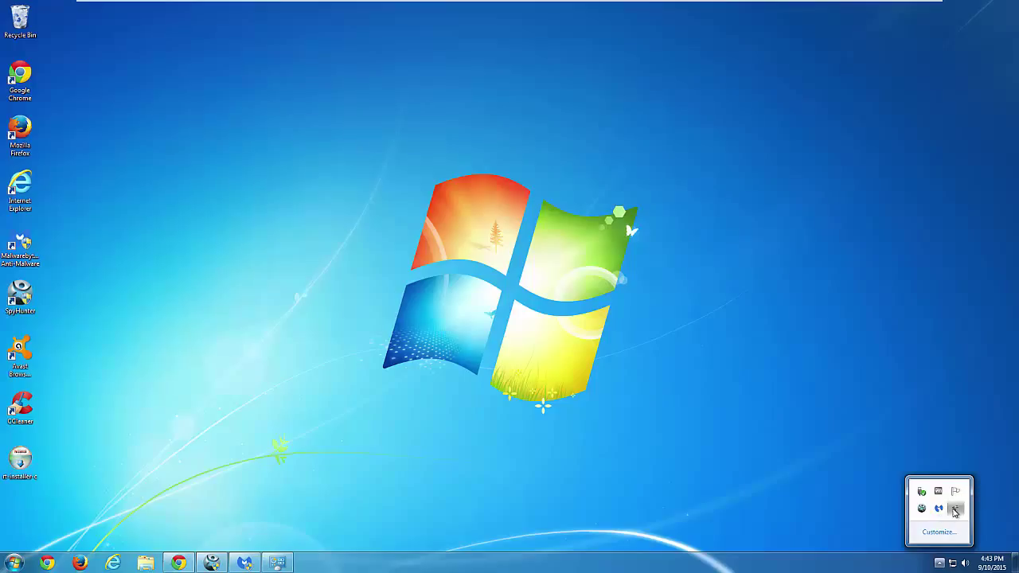
{"action": "left_click", "coordinate": [958, 510]}
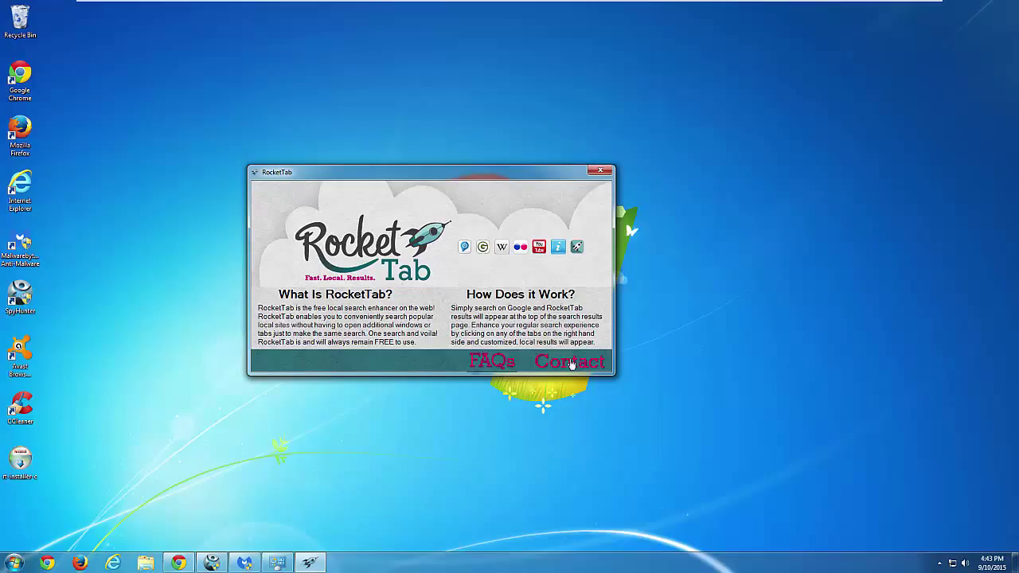
{"action": "left_click", "coordinate": [599, 172]}
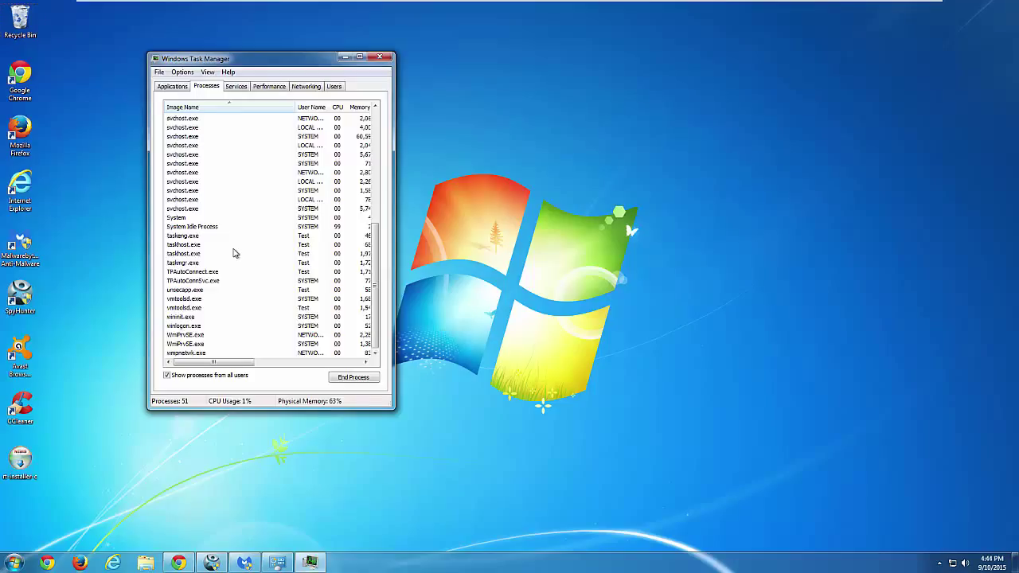
End the Client.exe process in Task Manager's Processes list
{"action": "scroll", "coordinate": [235, 253], "scroll_direction": "up", "scroll_amount": 8}
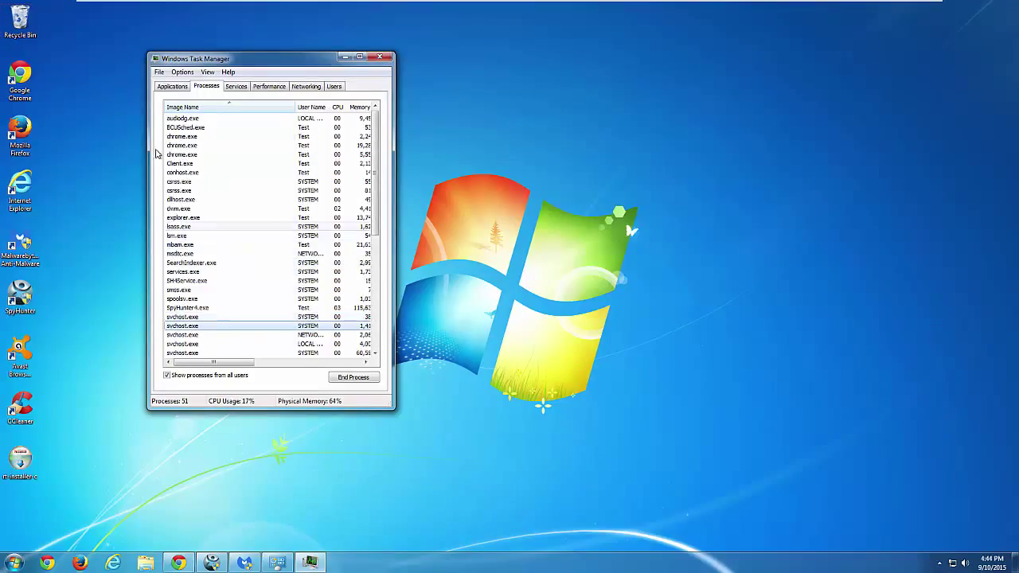
{"action": "left_click", "coordinate": [179, 164]}
{"action": "left_click", "coordinate": [342, 379]}
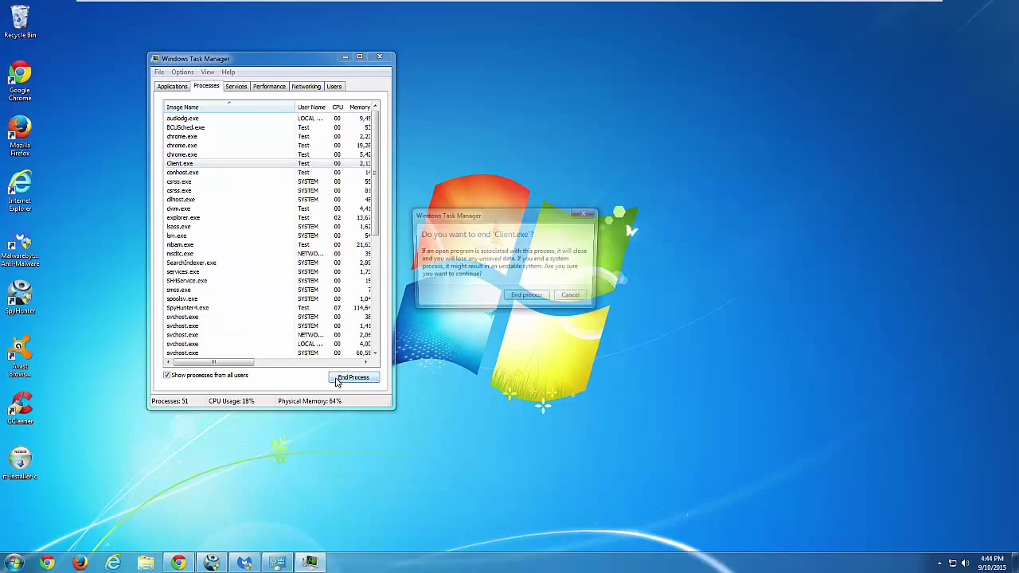
{"action": "left_click", "coordinate": [514, 300]}
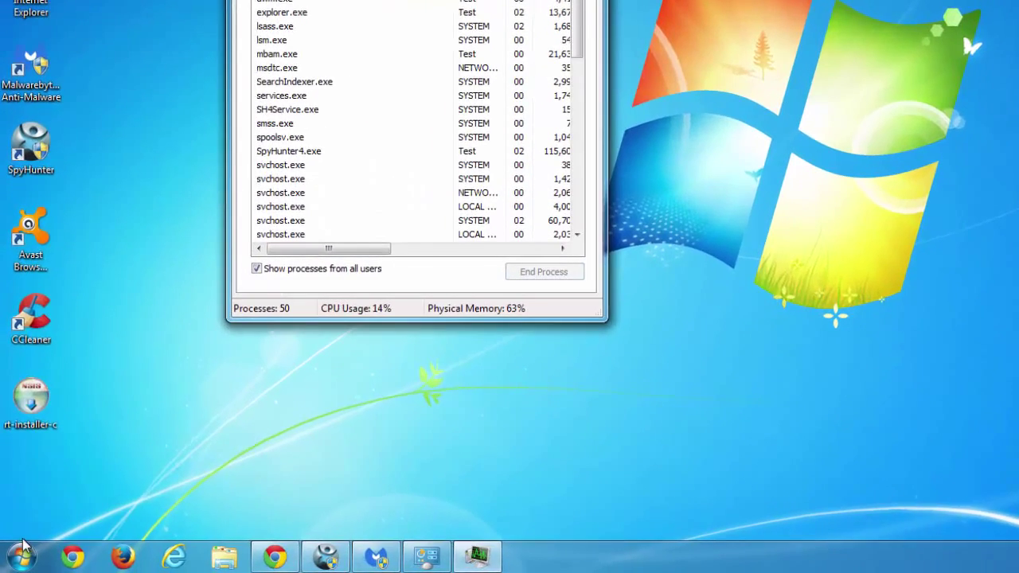
{"action": "left_click", "coordinate": [20, 558]}
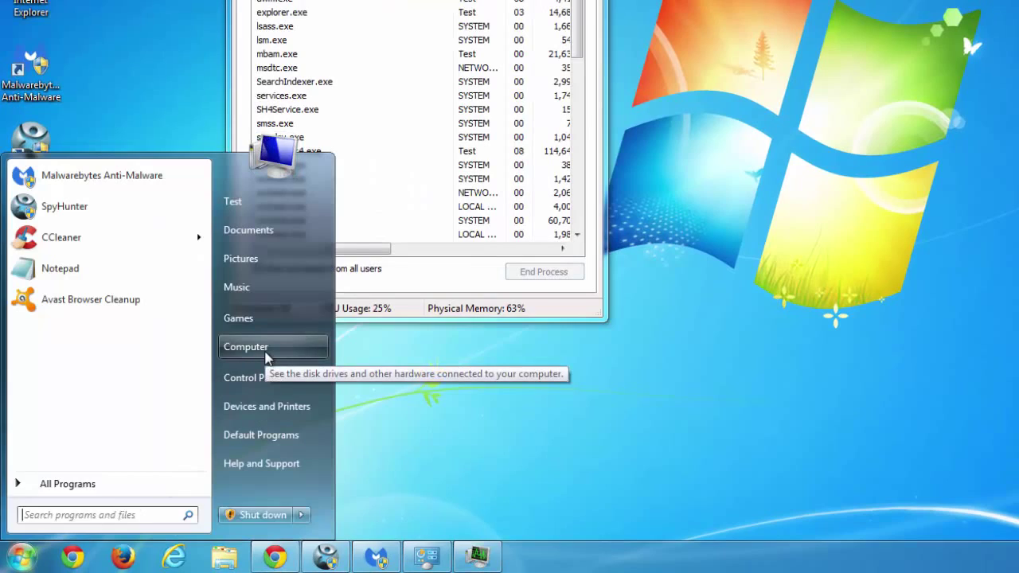
Try uninstalling RocketTab via Control Panel's Programs and Features and dismiss the insufficient-access warning
{"action": "left_click", "coordinate": [254, 379]}
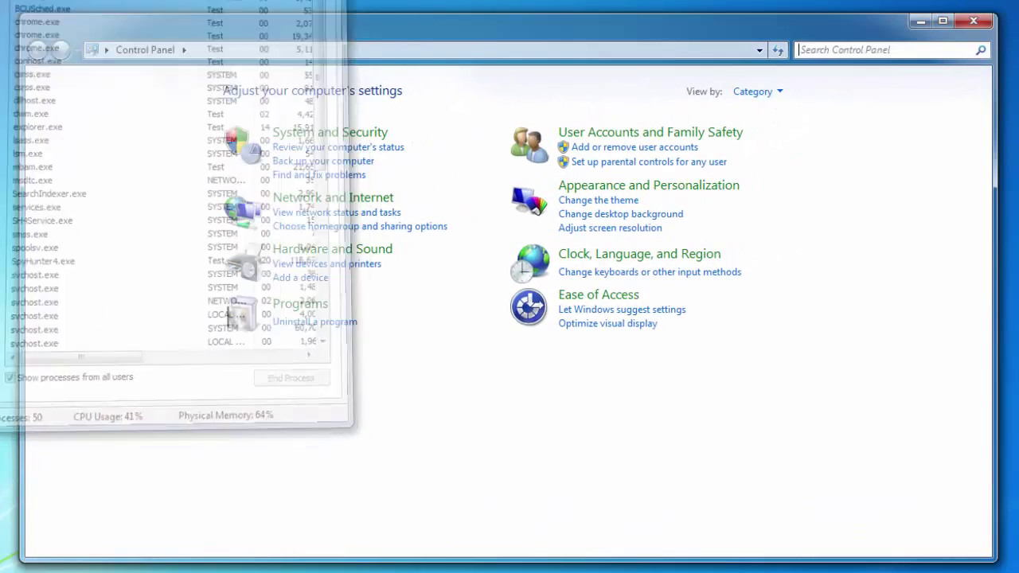
{"action": "left_click", "coordinate": [518, 228]}
{"action": "left_click", "coordinate": [231, 252]}
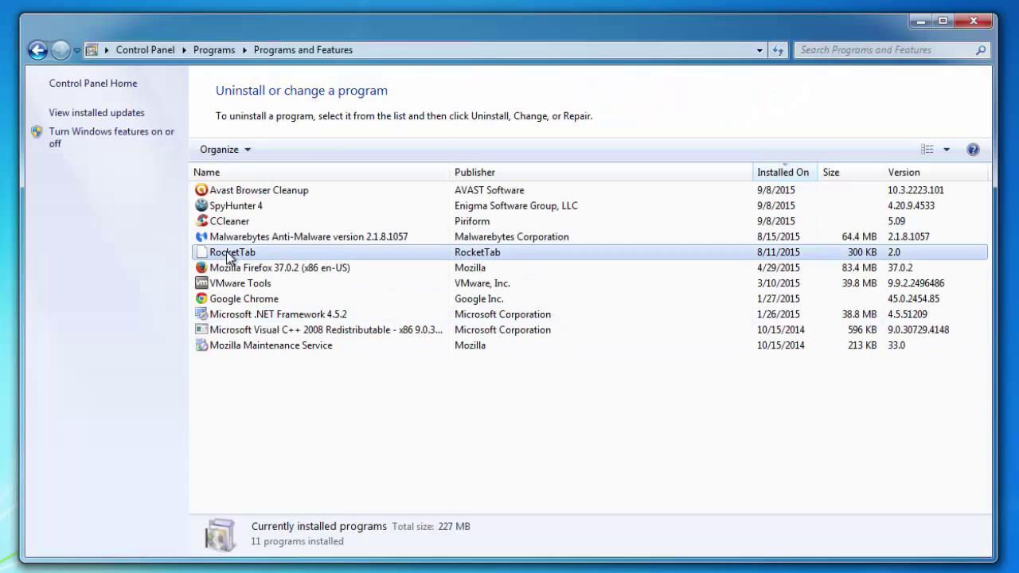
{"action": "left_click", "coordinate": [309, 153]}
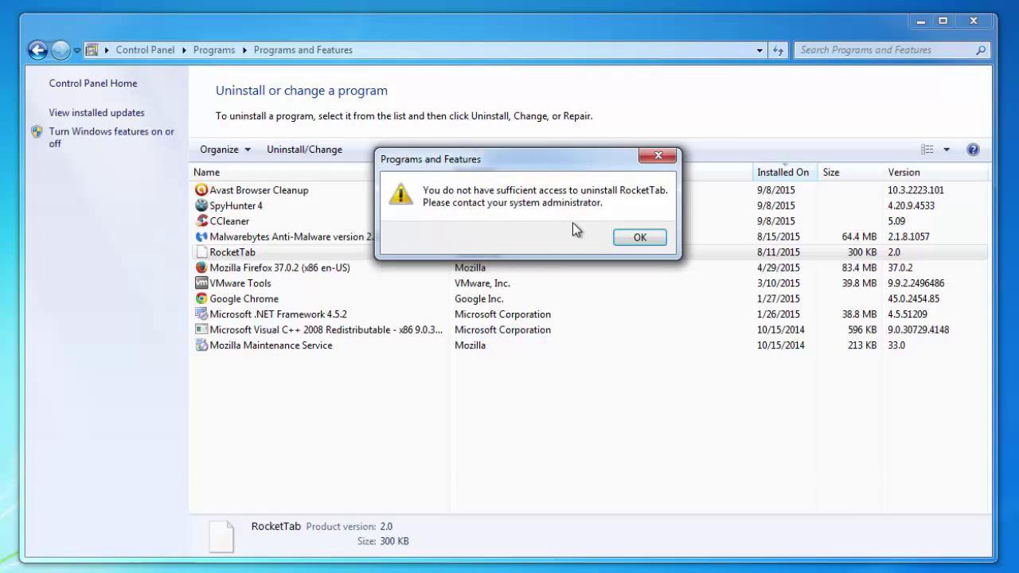
{"action": "left_click", "coordinate": [631, 237]}
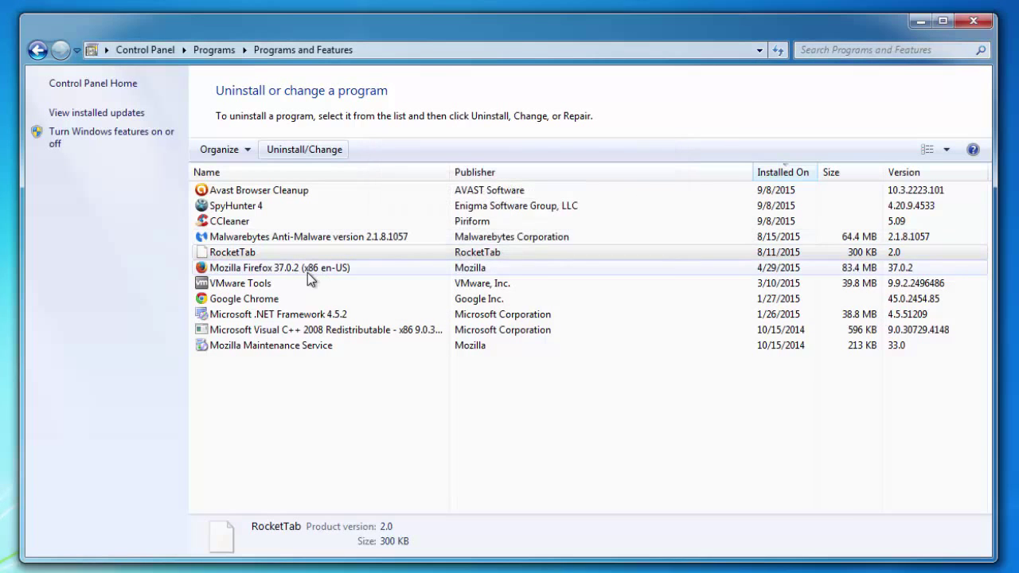
Retry RocketTab's uninstaller from the programs list, then close Programs and Features
{"action": "left_click", "coordinate": [238, 254]}
{"action": "double_click", "coordinate": [241, 257]}
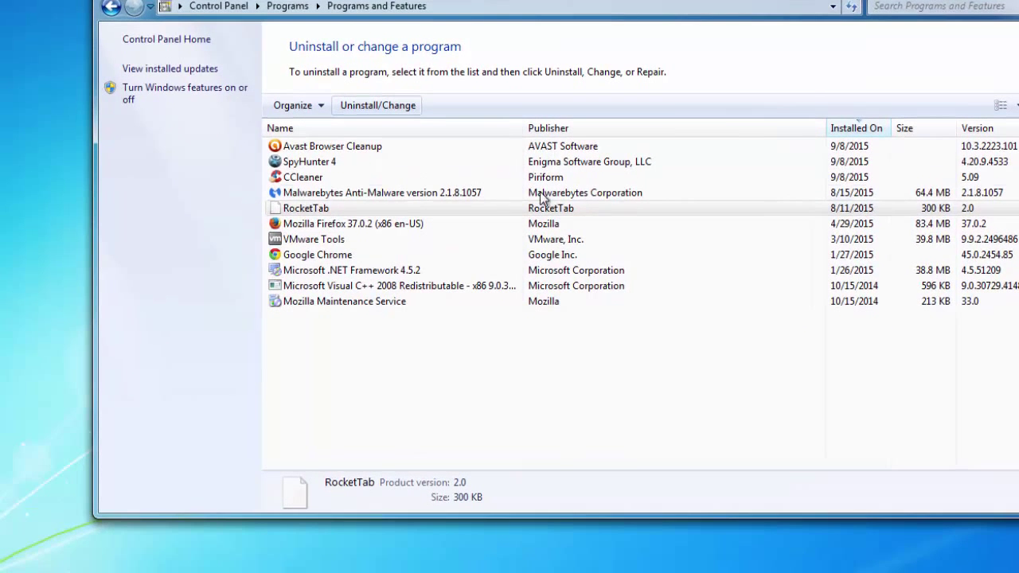
{"action": "left_click", "coordinate": [427, 249]}
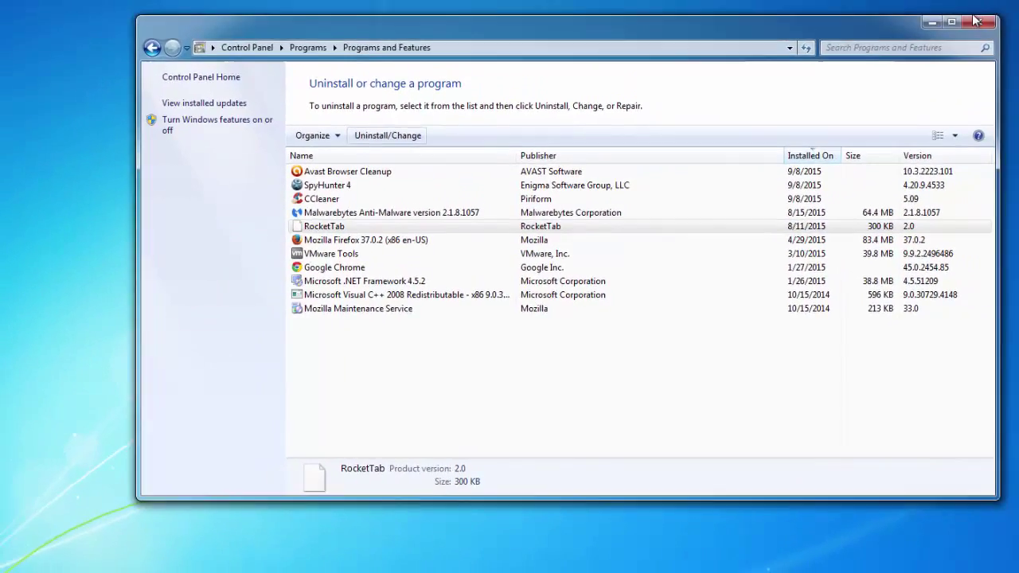
{"action": "left_click", "coordinate": [979, 22]}
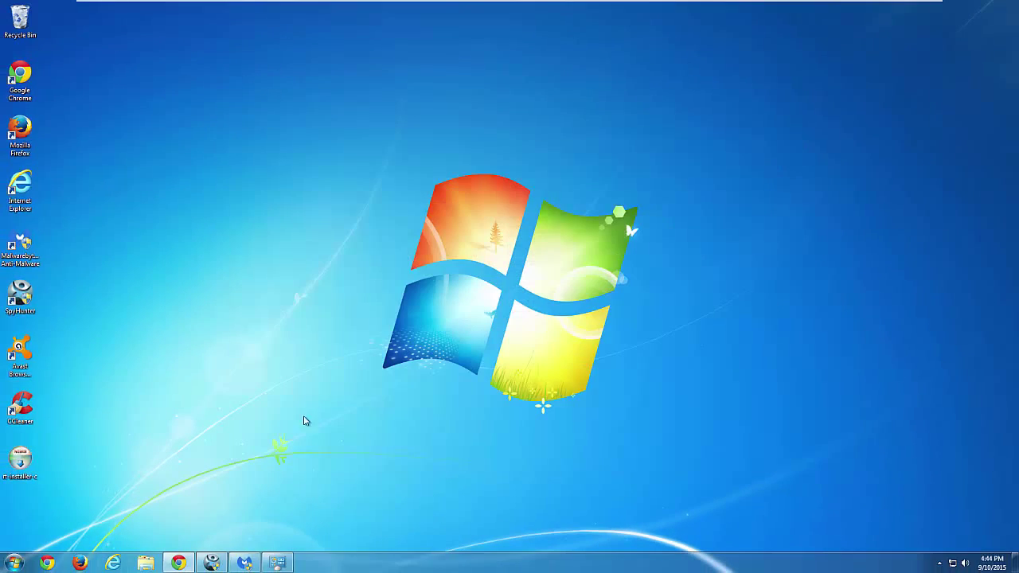
Review SpyHunter's 98 scan results, including the Client.exe entry, and fix all threats
{"action": "left_click", "coordinate": [219, 564]}
{"action": "left_click_drag", "start_coordinate": [451, 82], "coordinate": [428, 72]}
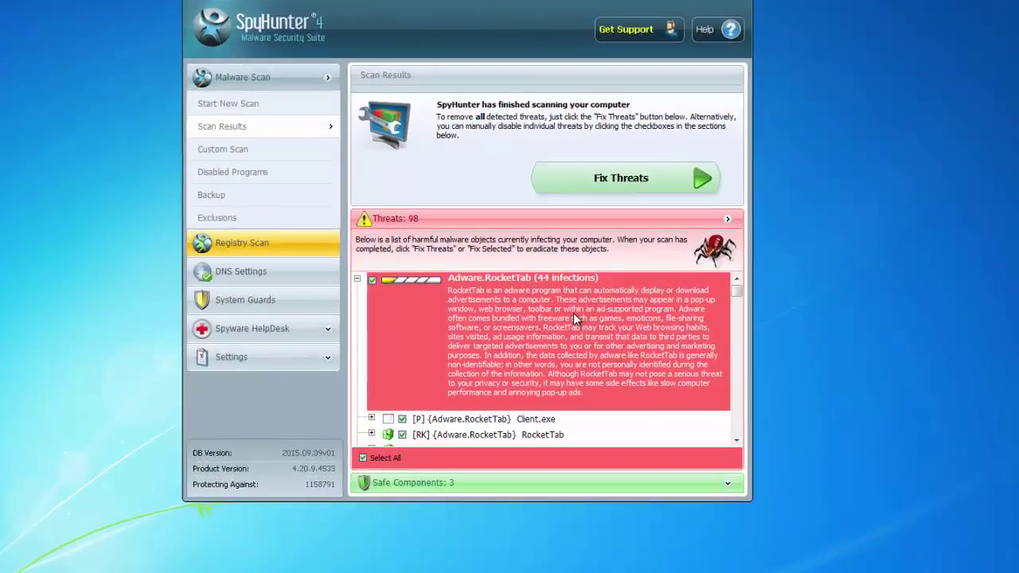
{"action": "scroll", "coordinate": [578, 323], "scroll_direction": "down", "scroll_amount": 1}
{"action": "scroll", "coordinate": [626, 328], "scroll_direction": "down", "scroll_amount": 1}
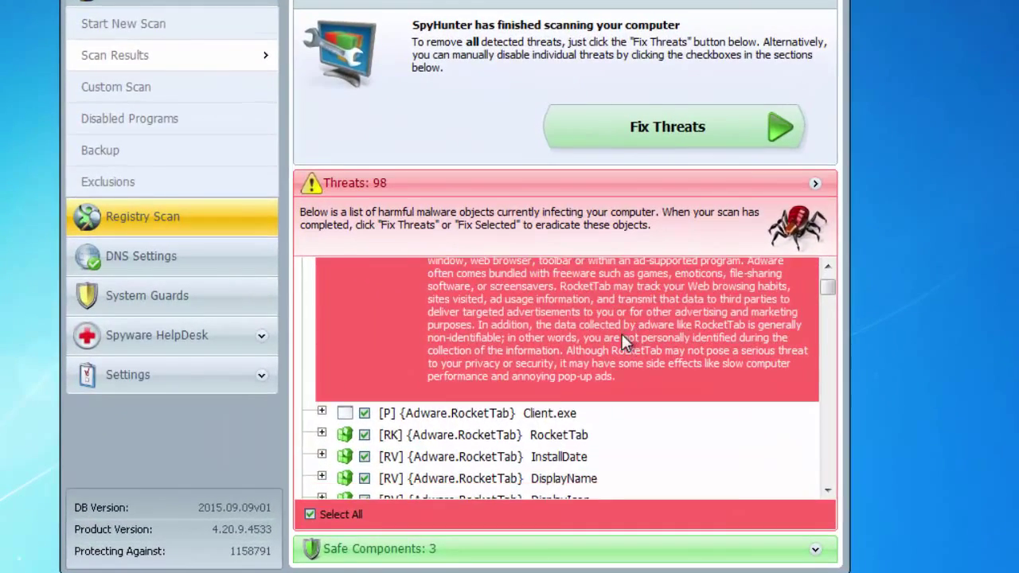
{"action": "scroll", "coordinate": [616, 333], "scroll_direction": "up", "scroll_amount": 2}
{"action": "left_click", "coordinate": [540, 441]}
{"action": "scroll", "coordinate": [550, 358], "scroll_direction": "up", "scroll_amount": 1}
{"action": "scroll", "coordinate": [541, 290], "scroll_direction": "down", "scroll_amount": 8}
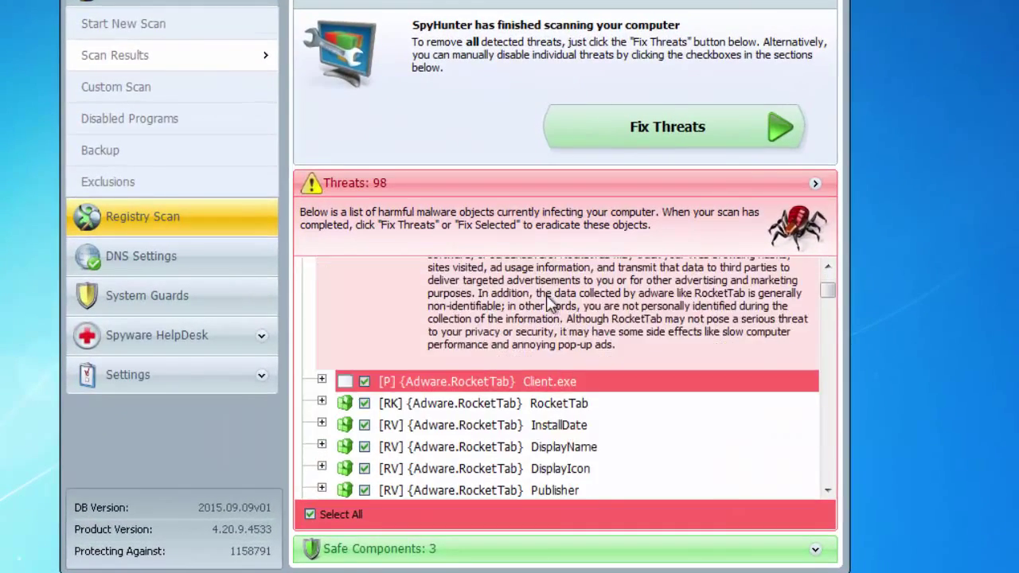
{"action": "scroll", "coordinate": [519, 374], "scroll_direction": "down", "scroll_amount": 2}
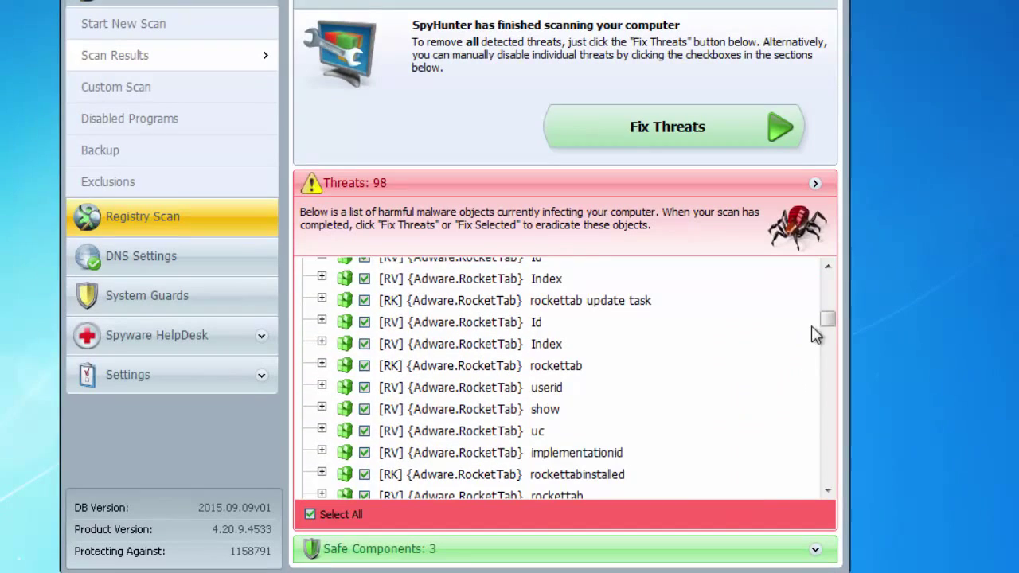
{"action": "left_click_drag", "start_coordinate": [829, 326], "coordinate": [828, 200]}
{"action": "left_click", "coordinate": [681, 135]}
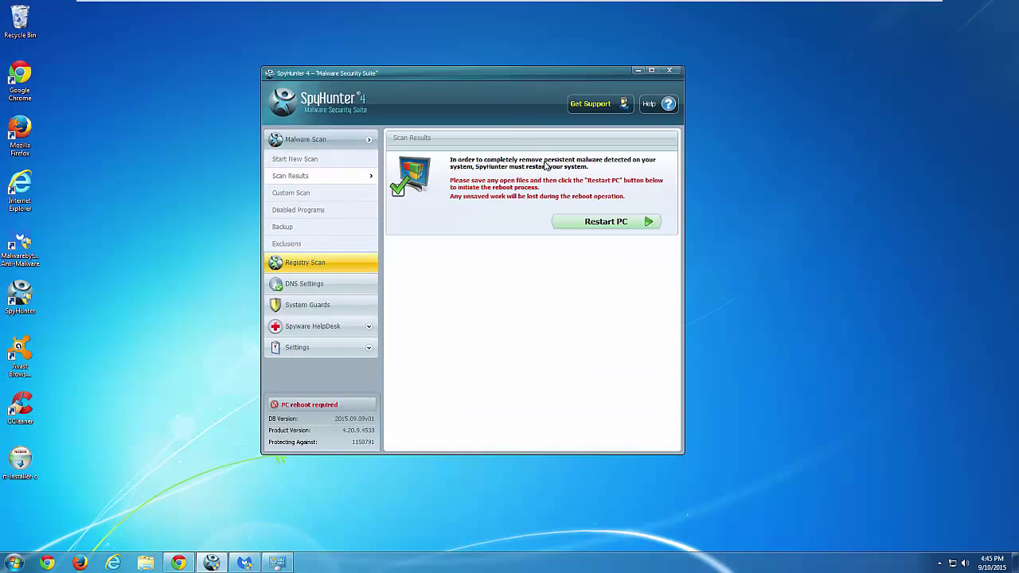
Minimize SpyHunter and enlarge Malwarebytes to review its 69 detected threats
{"action": "left_click", "coordinate": [637, 71]}
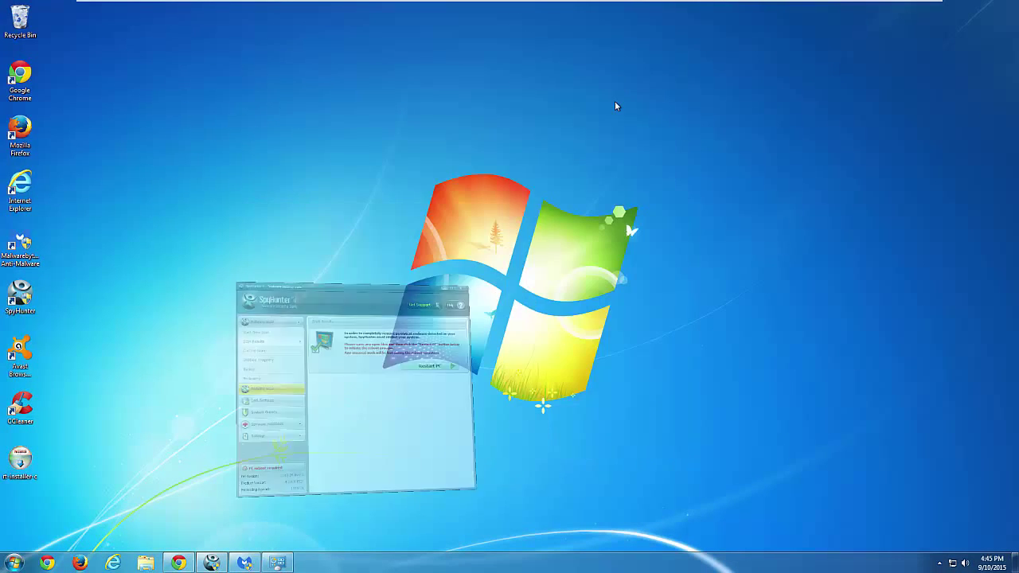
{"action": "left_click", "coordinate": [245, 563]}
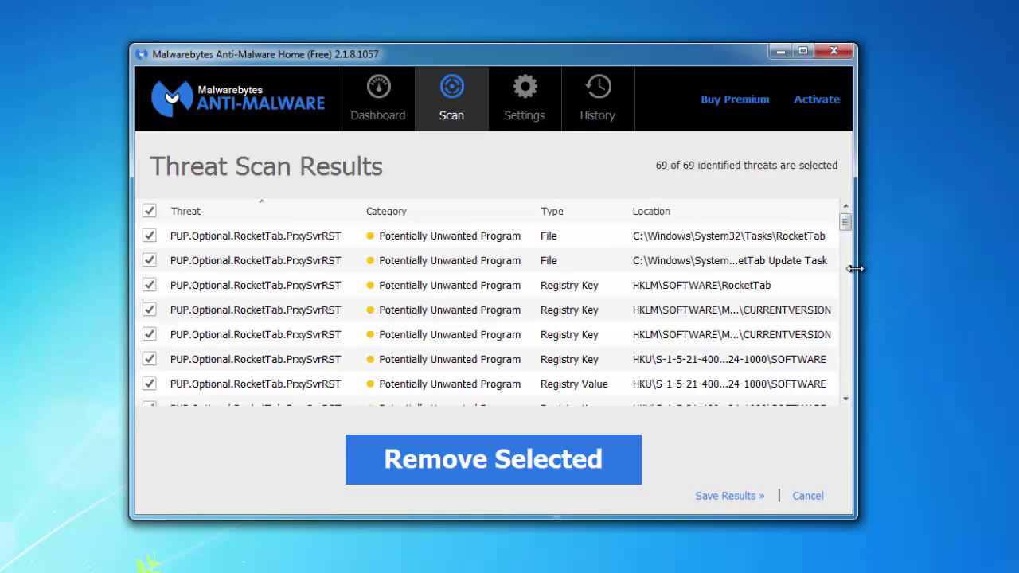
{"action": "left_click_drag", "start_coordinate": [854, 516], "coordinate": [944, 572]}
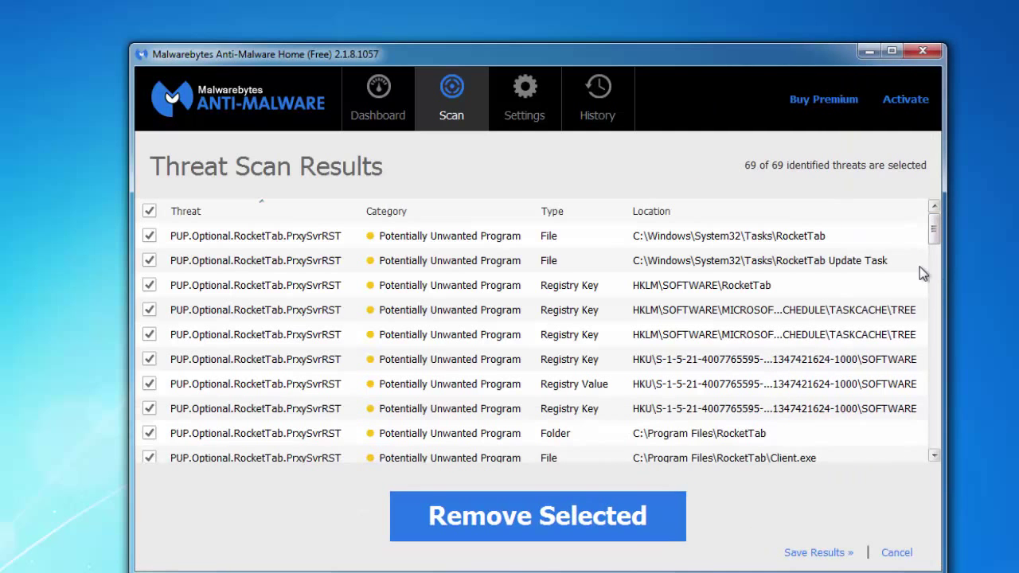
{"action": "scroll", "coordinate": [962, 227], "scroll_direction": "down", "scroll_amount": 4}
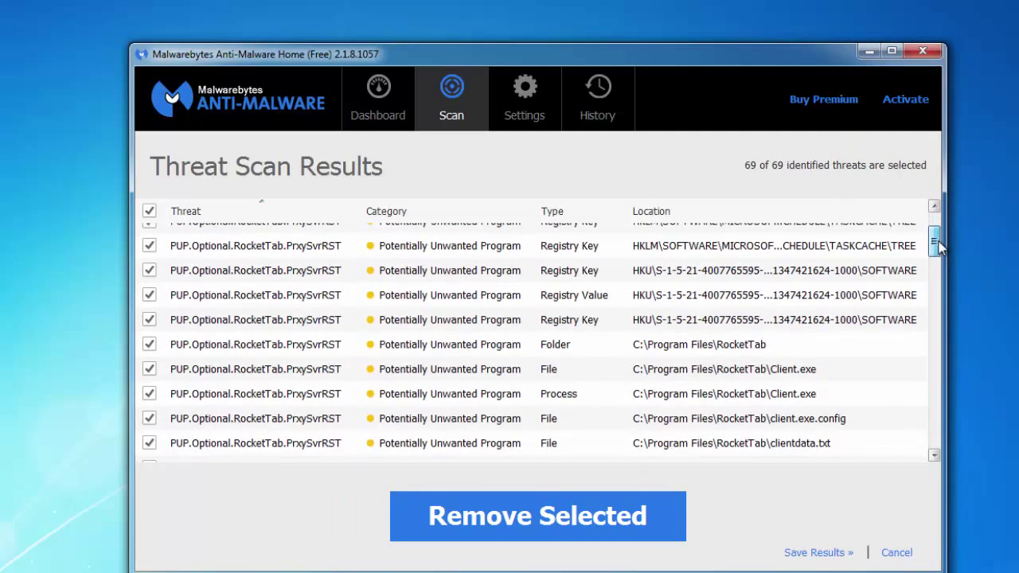
{"action": "scroll", "coordinate": [947, 274], "scroll_direction": "down", "scroll_amount": 1}
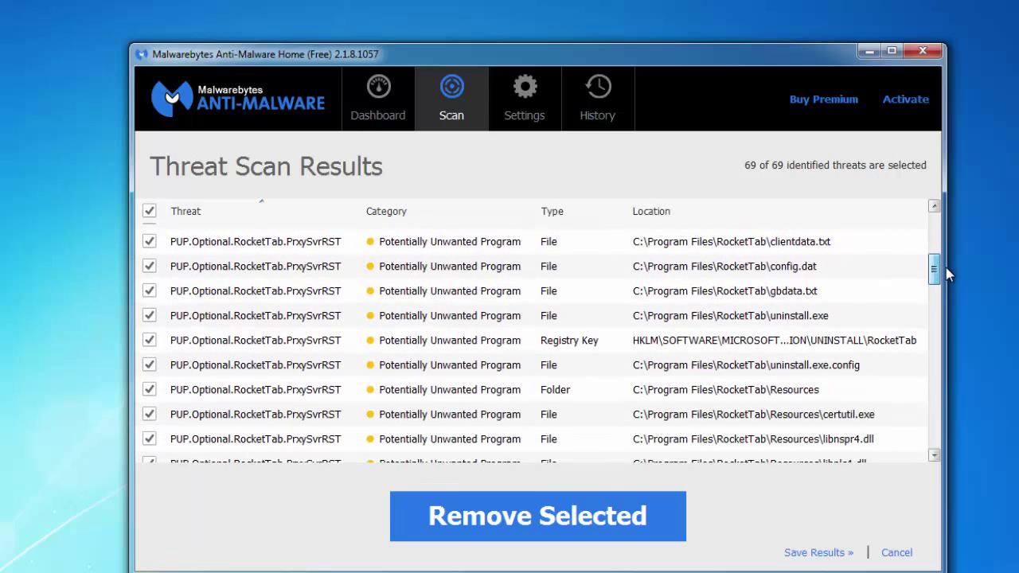
{"action": "scroll", "coordinate": [948, 274], "scroll_direction": "down", "scroll_amount": 2}
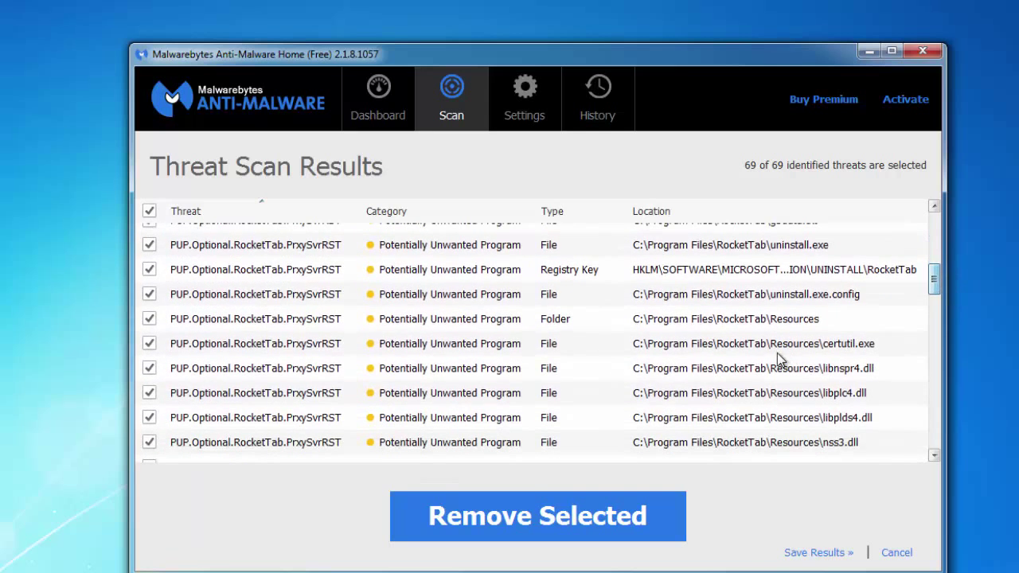
{"action": "scroll", "coordinate": [732, 355], "scroll_direction": "down", "scroll_amount": 5}
{"action": "scroll", "coordinate": [732, 356], "scroll_direction": "up", "scroll_amount": 3}
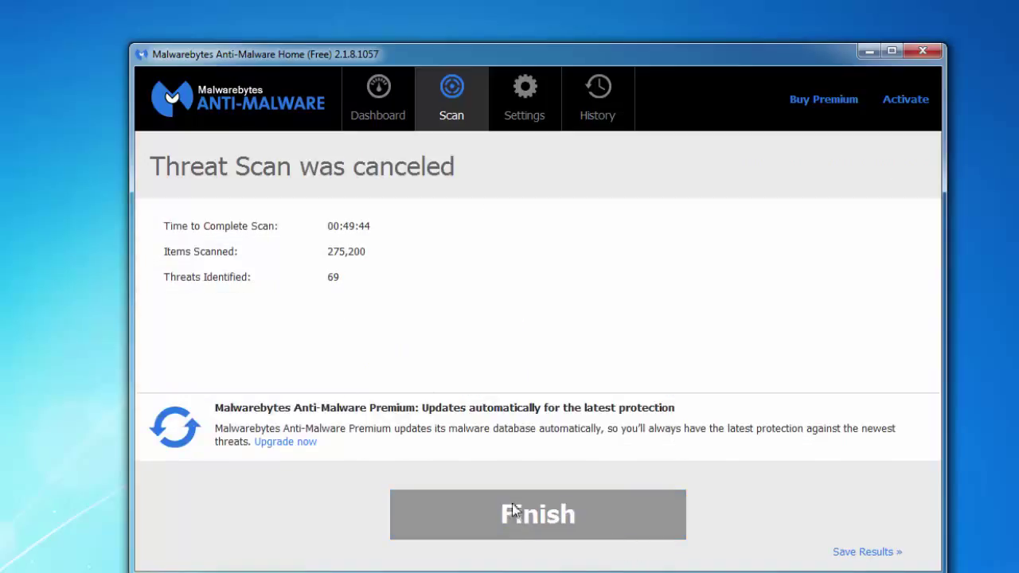
Remove the selected threats, decline the restart, finish, and close Malwarebytes
{"action": "left_click_drag", "start_coordinate": [437, 59], "coordinate": [431, 70]}
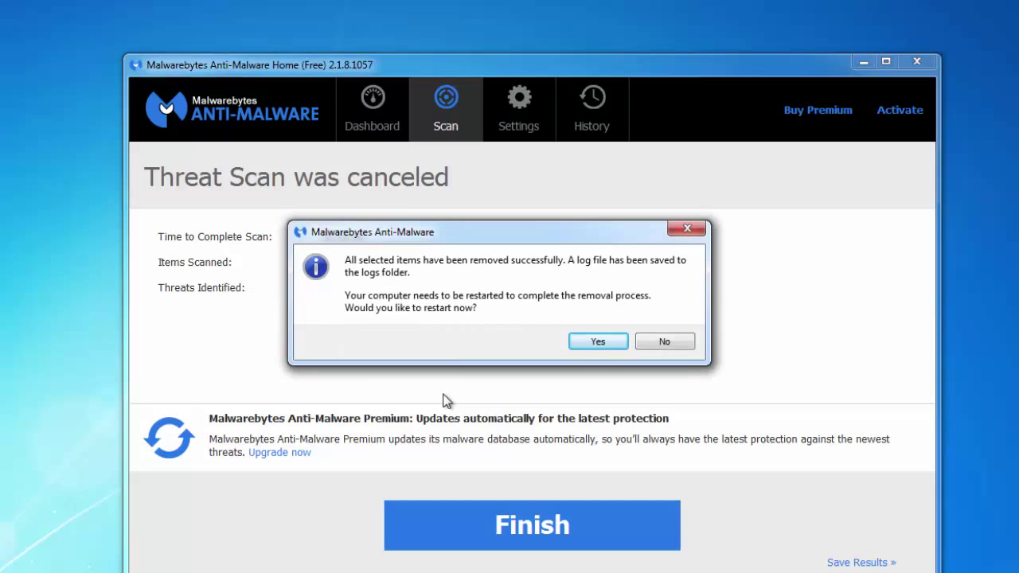
{"action": "left_click", "coordinate": [674, 342]}
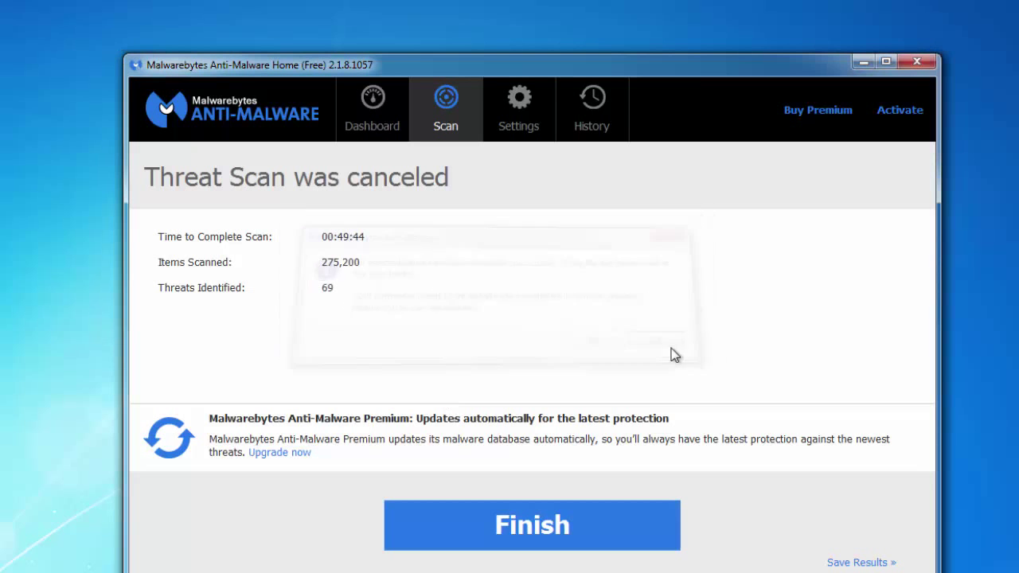
{"action": "left_click", "coordinate": [549, 542]}
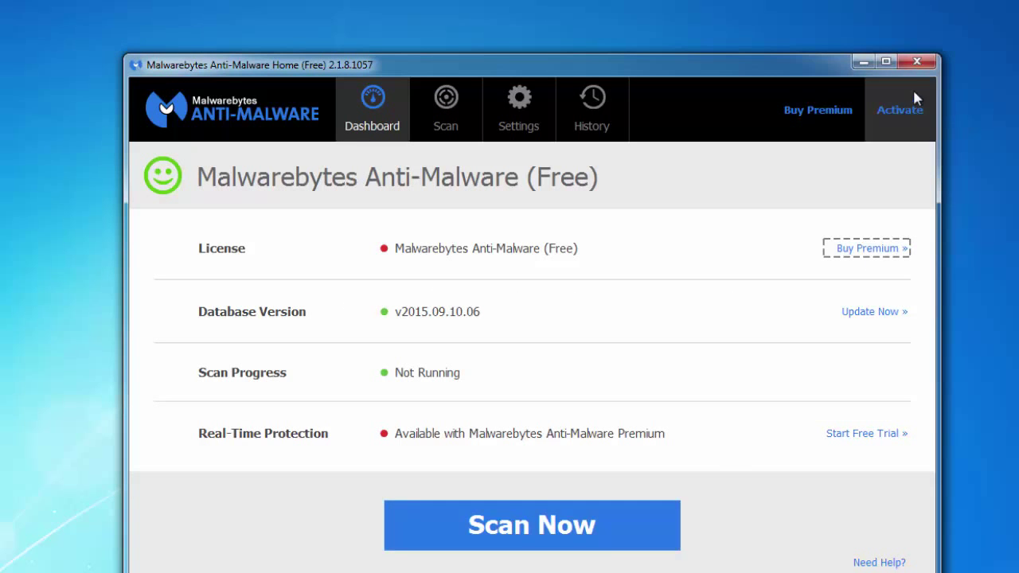
{"action": "left_click", "coordinate": [914, 62]}
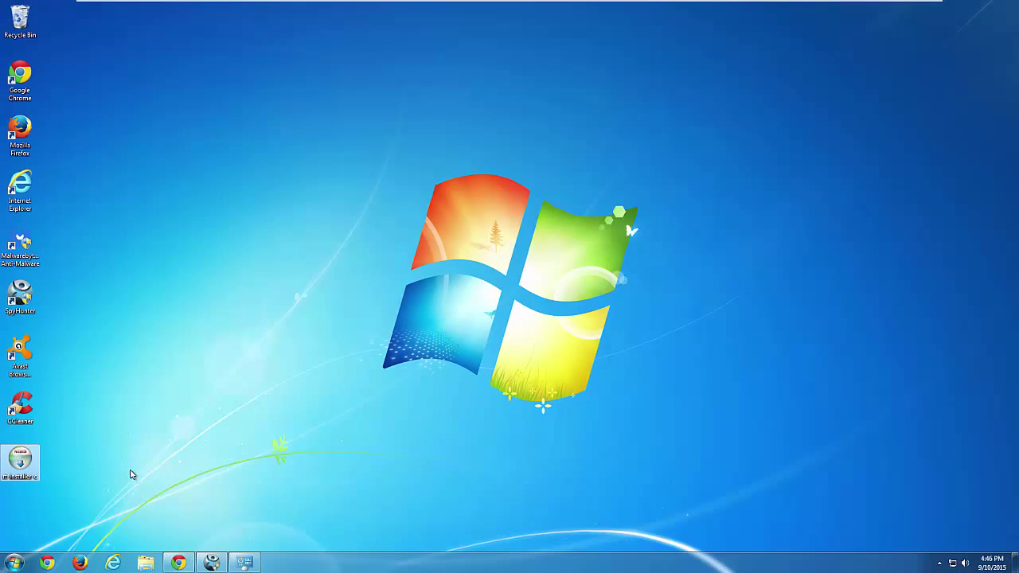
Delete the leftover installer file and start Avast Browser Cleanup from its desktop shortcut
{"action": "key", "text": "Delete"}
{"action": "key", "text": "Return"}
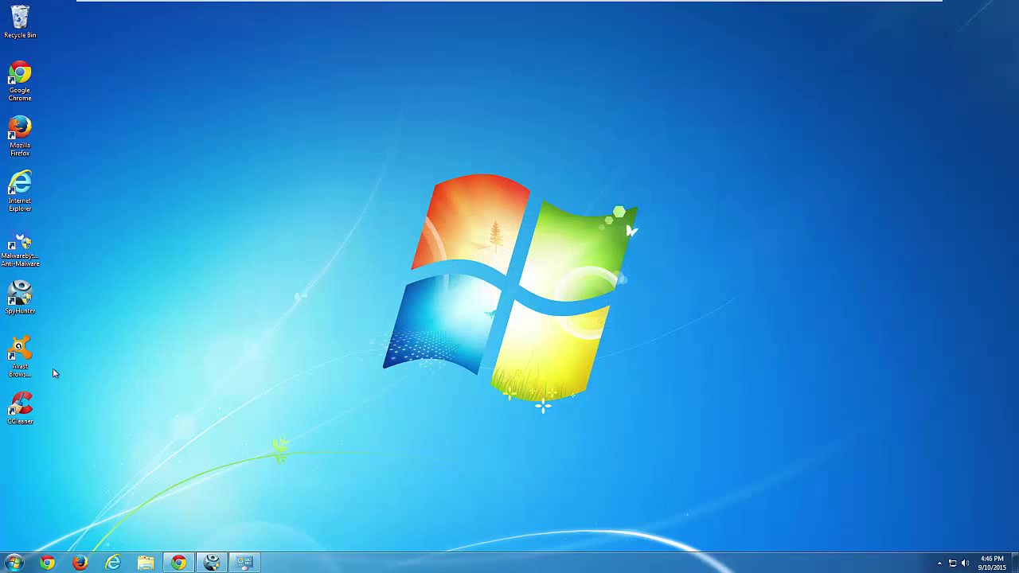
{"action": "left_click", "coordinate": [26, 366]}
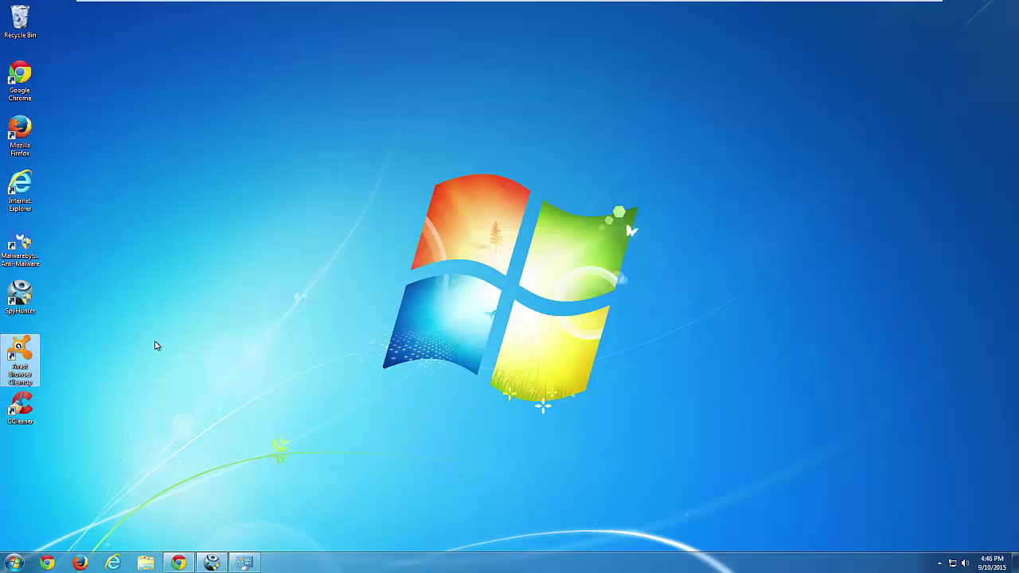
{"action": "double_click", "coordinate": [27, 366]}
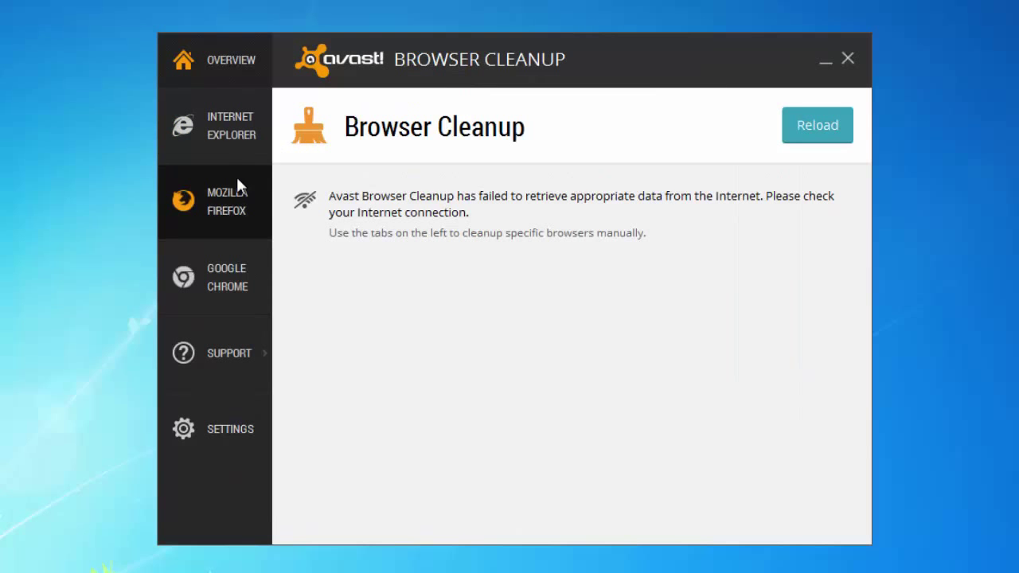
Remove the Microsoft Web Browser add-on from Internet Explorer in Avast Browser Cleanup
{"action": "left_click", "coordinate": [350, 218]}
{"action": "left_click", "coordinate": [243, 138]}
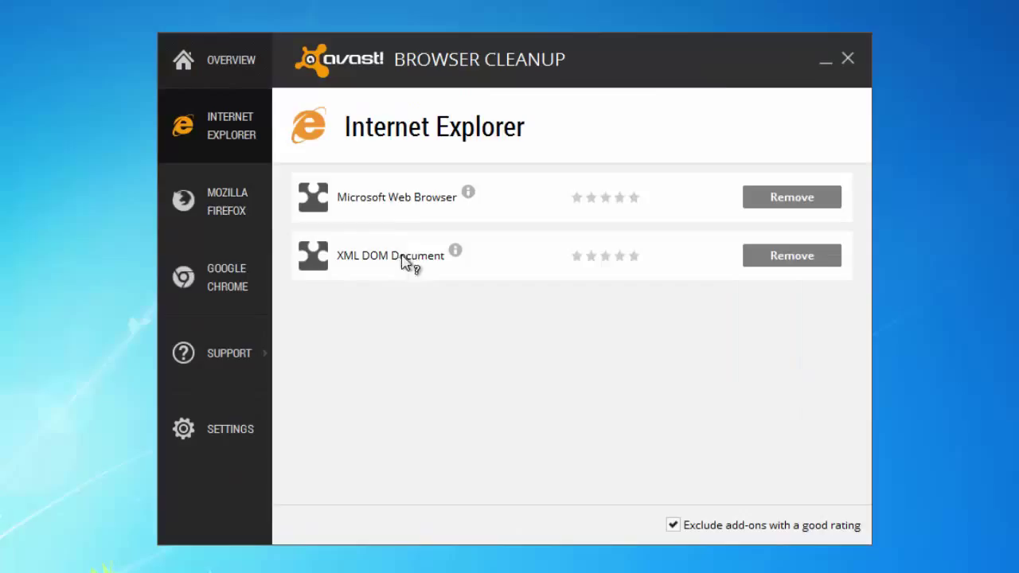
{"action": "left_click", "coordinate": [804, 204]}
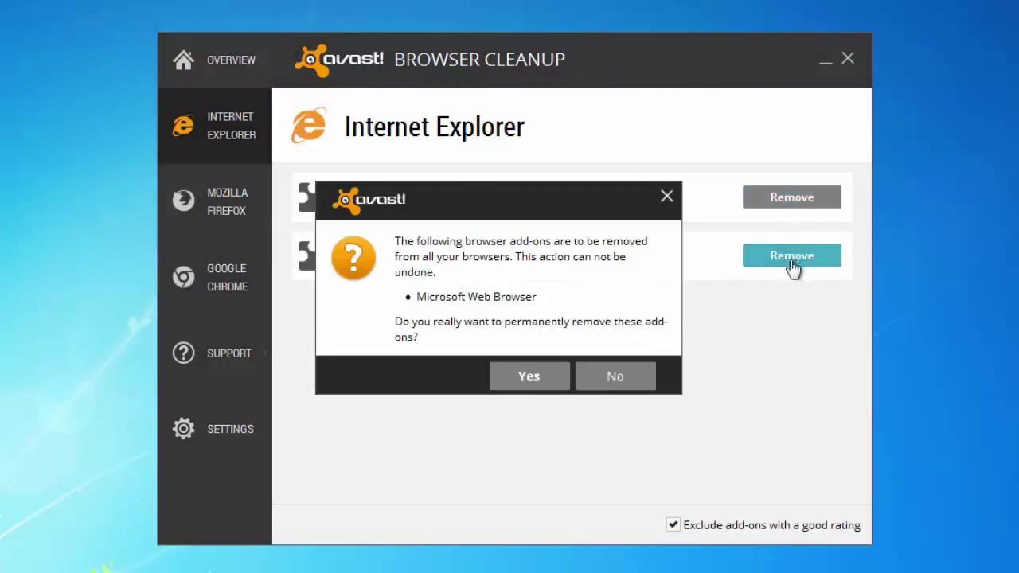
{"action": "left_click", "coordinate": [528, 390]}
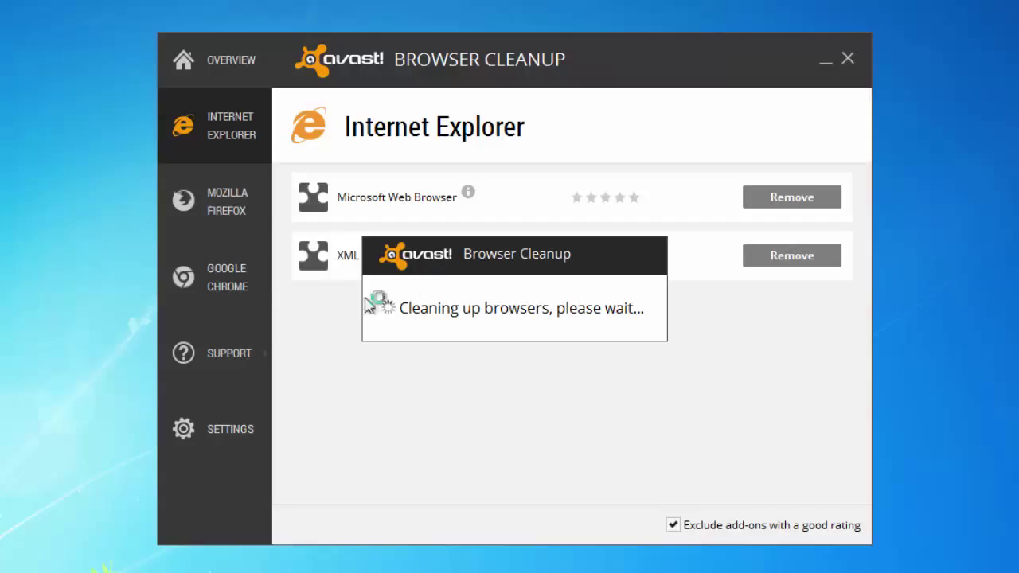
Check the Google Chrome and Mozilla Firefox add-on lists, then close Avast Browser Cleanup
{"action": "left_click", "coordinate": [227, 285]}
{"action": "left_click", "coordinate": [611, 351]}
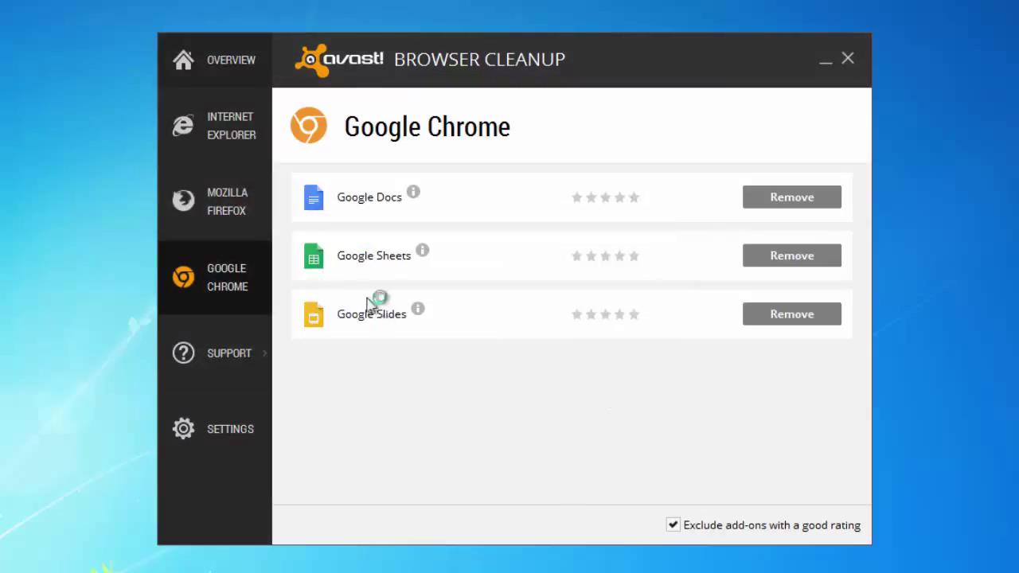
{"action": "left_click", "coordinate": [212, 235]}
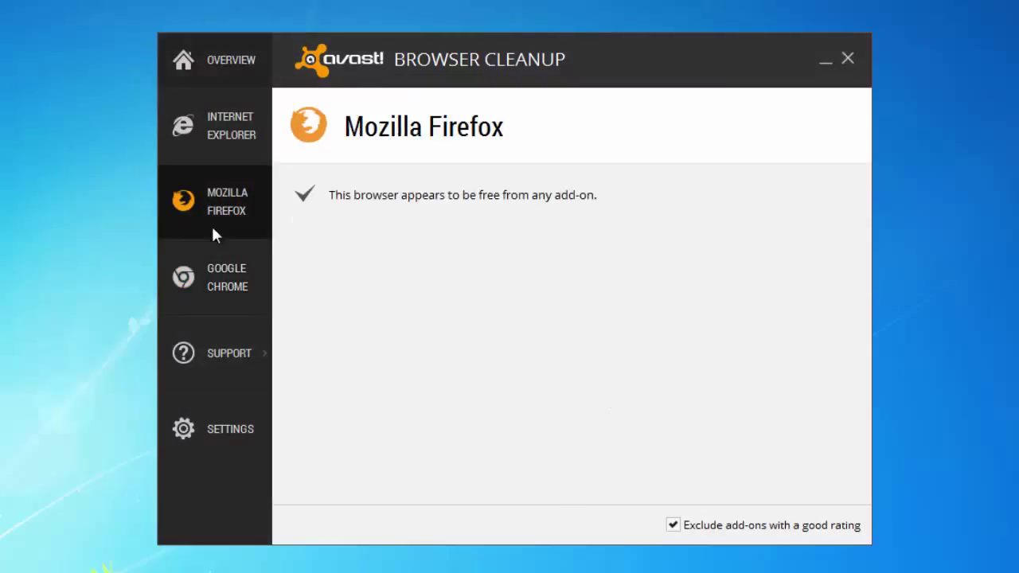
{"action": "left_click", "coordinate": [230, 138]}
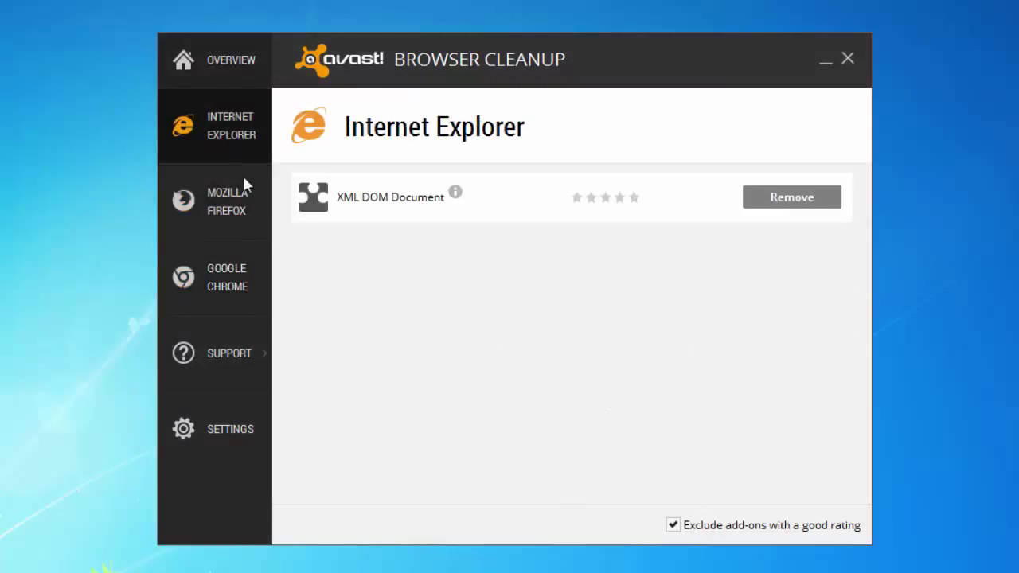
{"action": "left_click", "coordinate": [847, 59]}
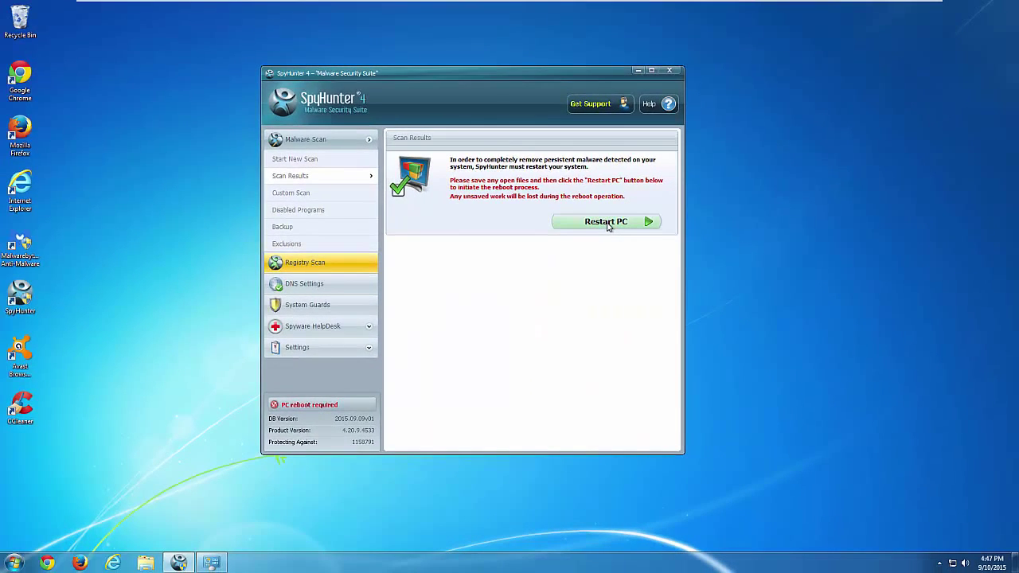
Restart the PC from SpyHunter's Scan Results page to complete malware removal
{"action": "left_click", "coordinate": [607, 224]}
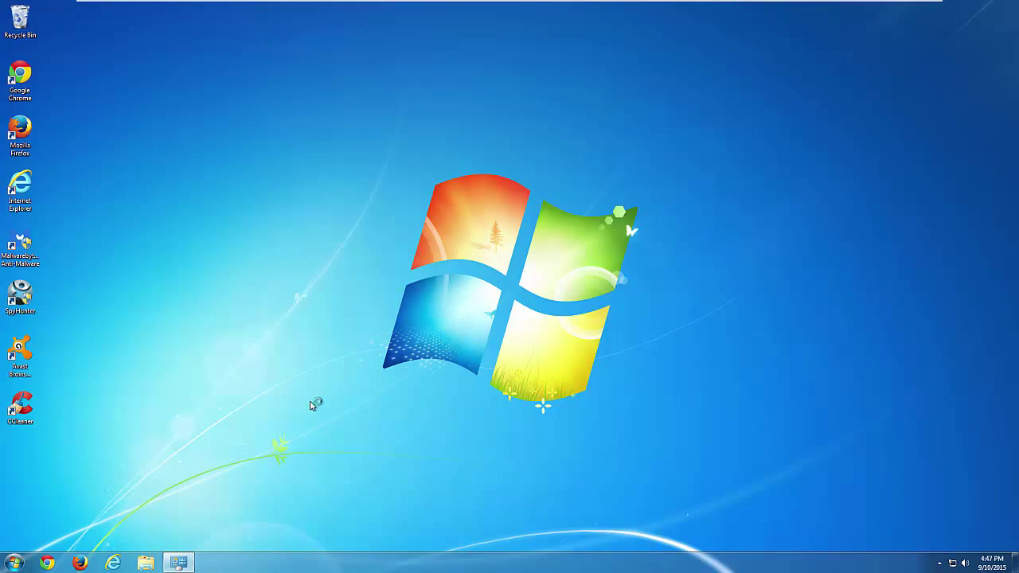